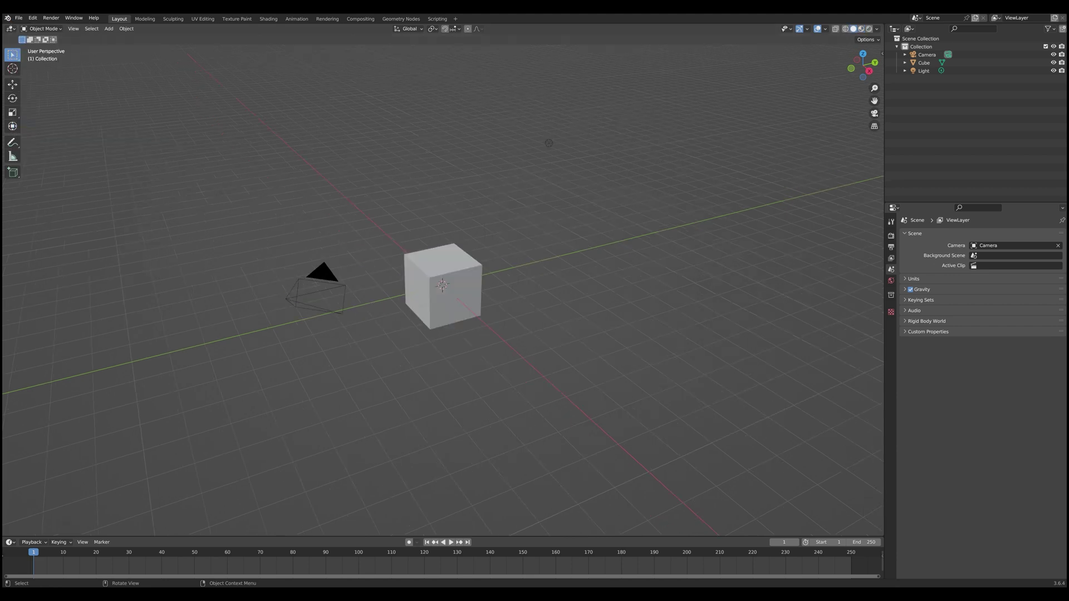
Step: Import circle_icon_alpha.png as an image plane
left_click(20, 18)
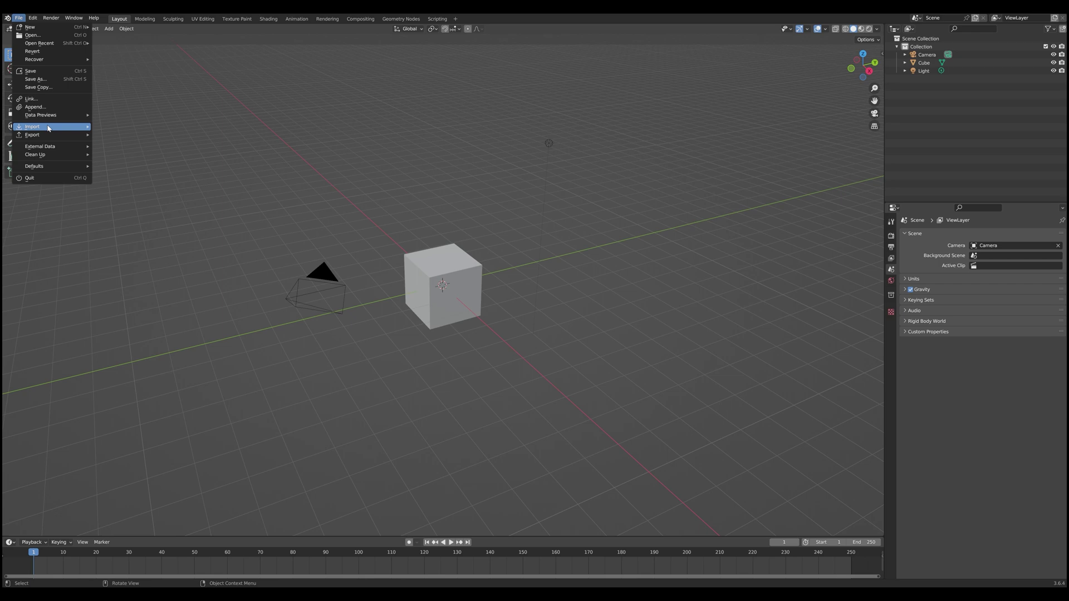
mouse_move(33, 127)
left_click(144, 271)
left_click(295, 162)
left_click(837, 462)
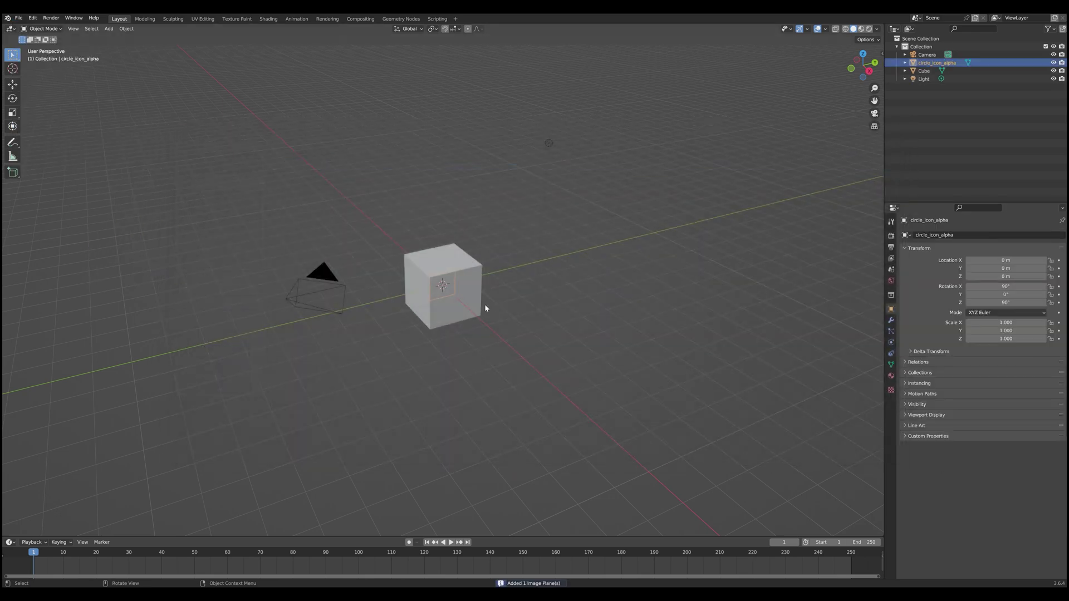
Step: Move the image plane along Y beside the cube and rotate it -90° about Z
middle_click_drag(485, 304, 423, 334)
key("g")
key("y")
left_click(409, 359)
key("r")
type("z-90")
key("Return")
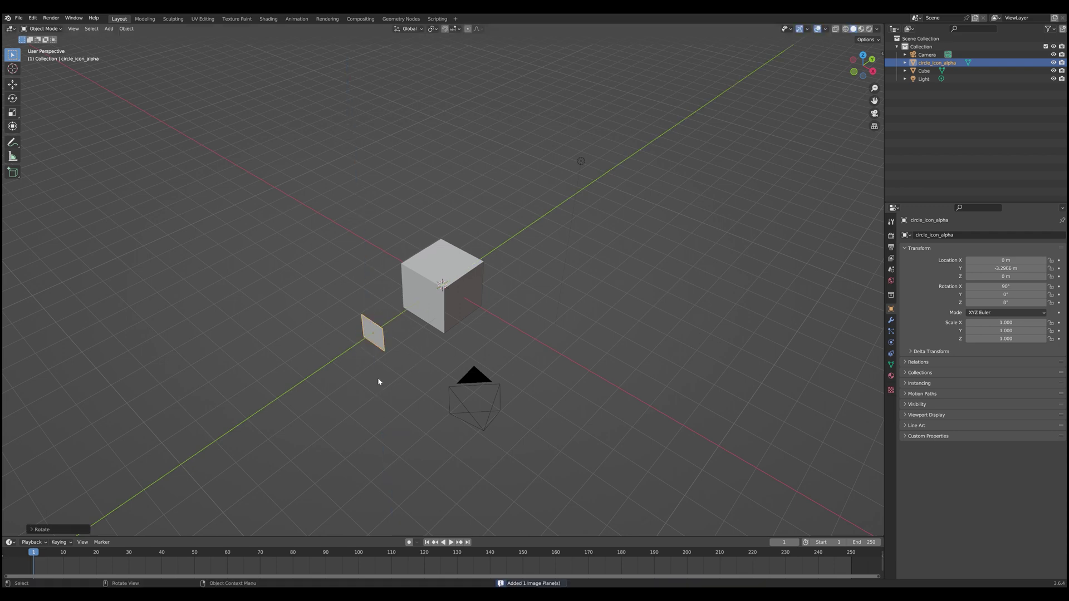
middle_click_drag(378, 381, 375, 330)
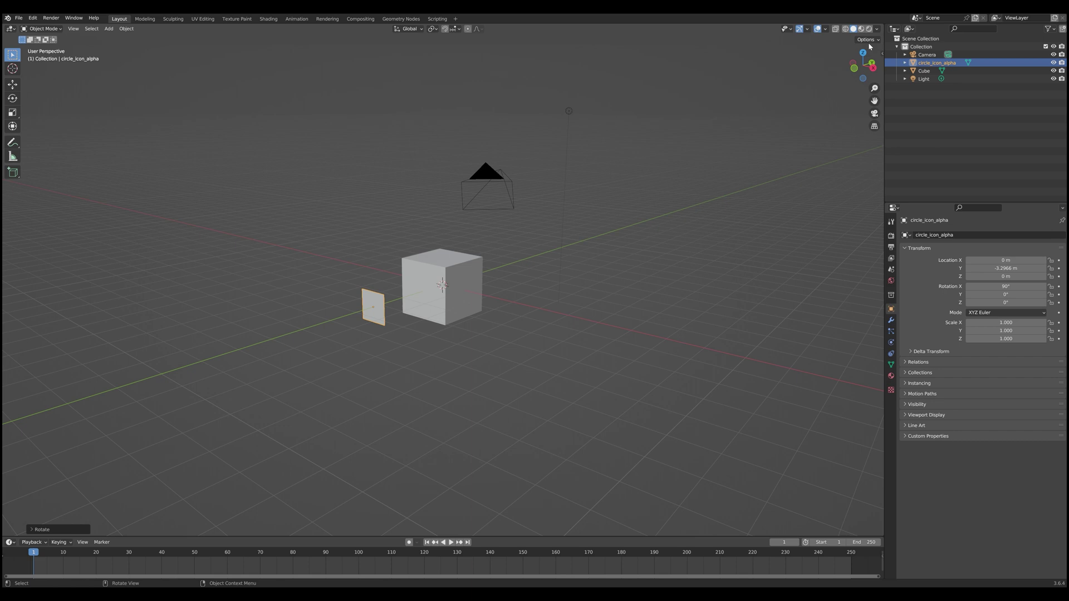
Step: Switch to Material Preview shading so the portrait texture shows, and orbit to face the plane
left_click(861, 29)
middle_click_drag(488, 296, 505, 292)
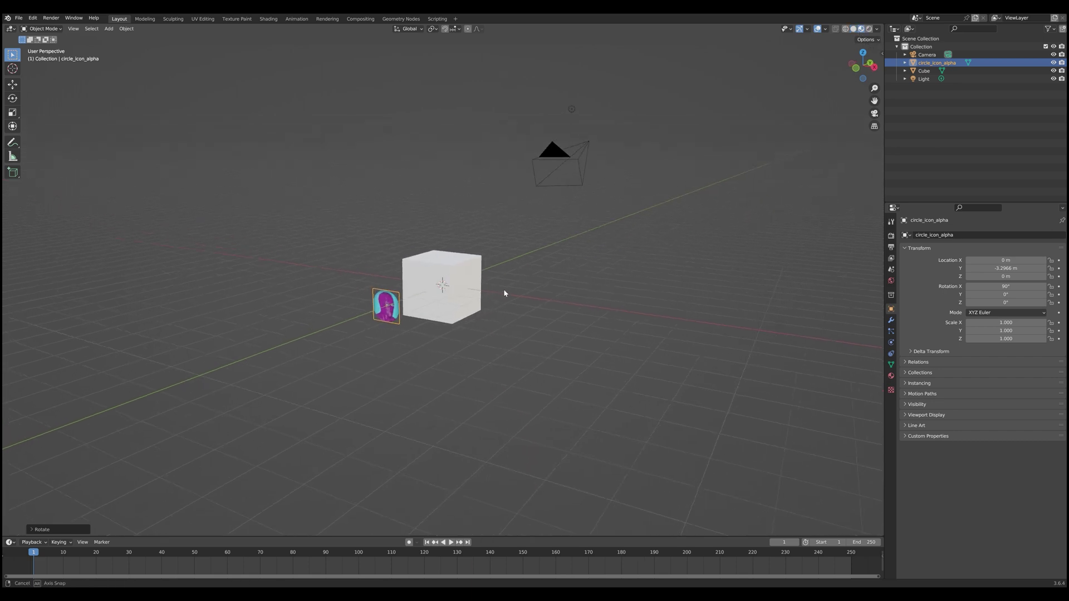
left_click(496, 331)
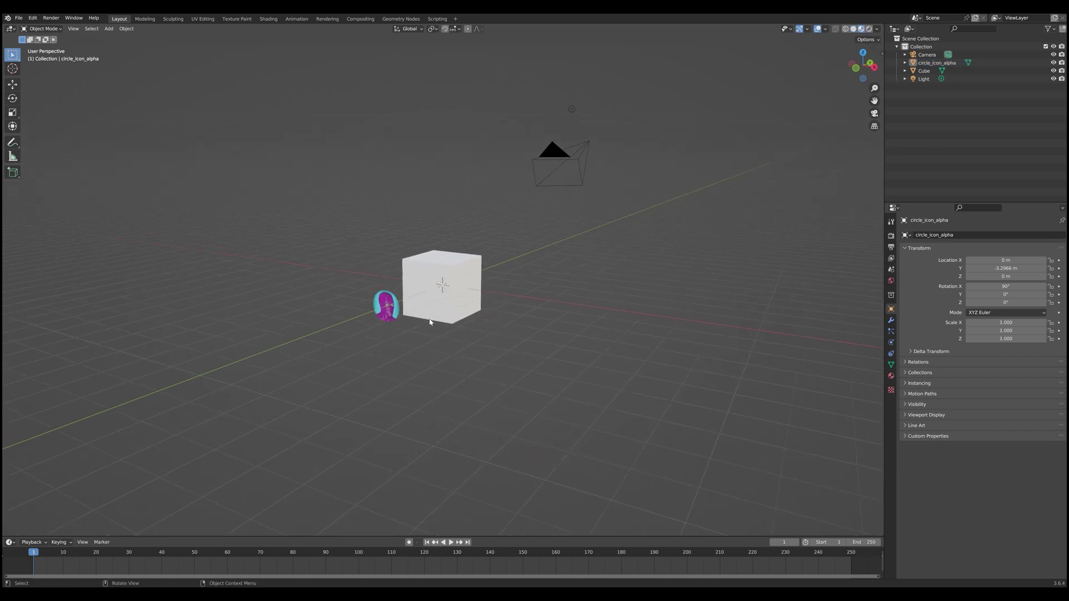
middle_click_drag(425, 323, 464, 306)
scroll(448, 306, "up", 5)
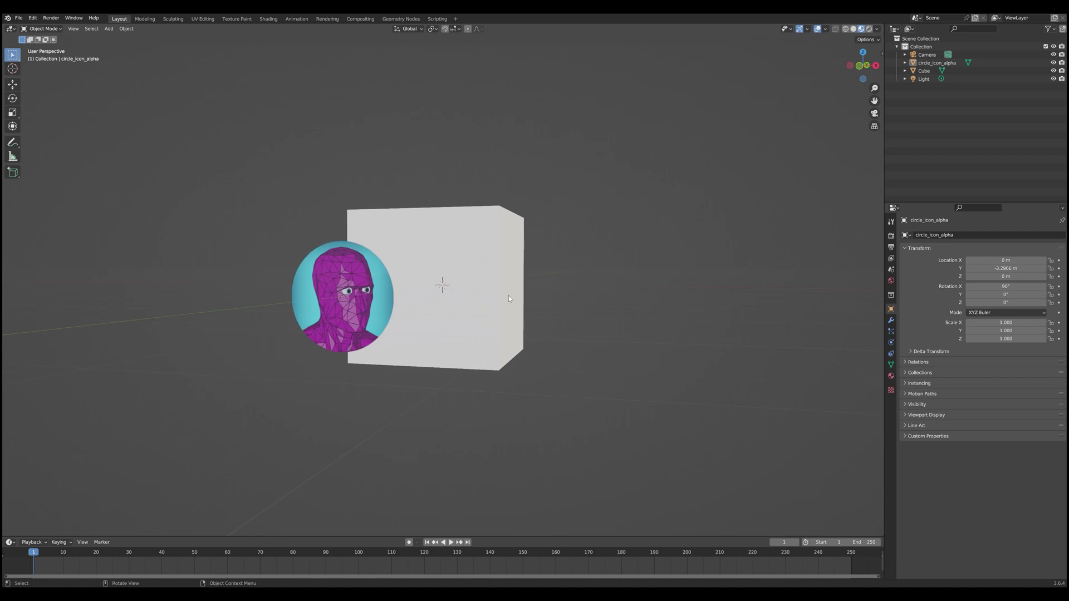
middle_click_drag(509, 298, 496, 301)
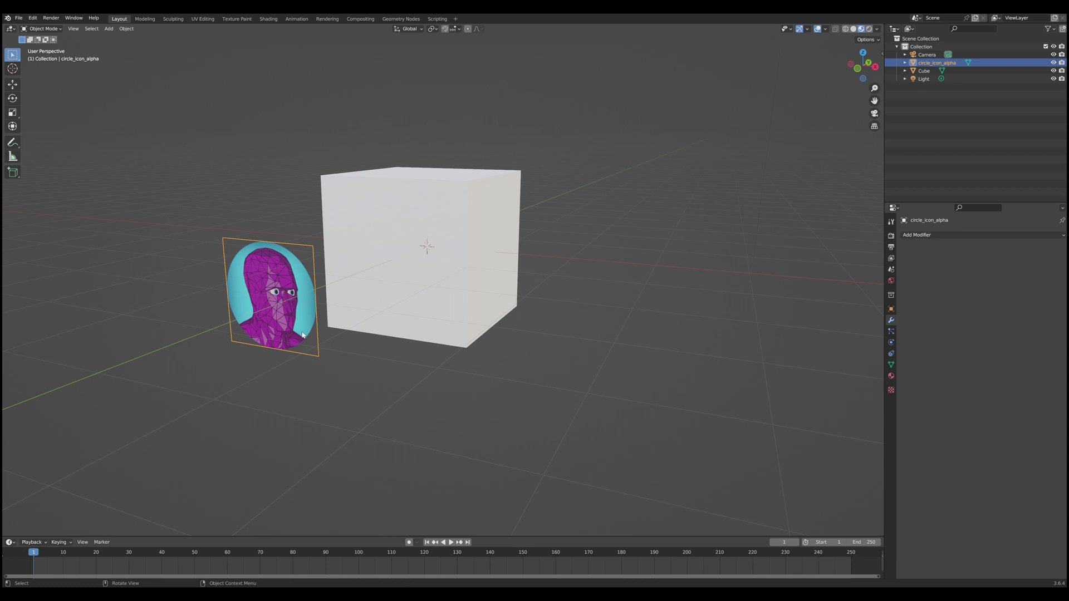
Step: Enter Edit Mode, select a corner vertex and cancel its move, then return to Object Mode
key("Tab")
left_click(312, 250)
key("g")
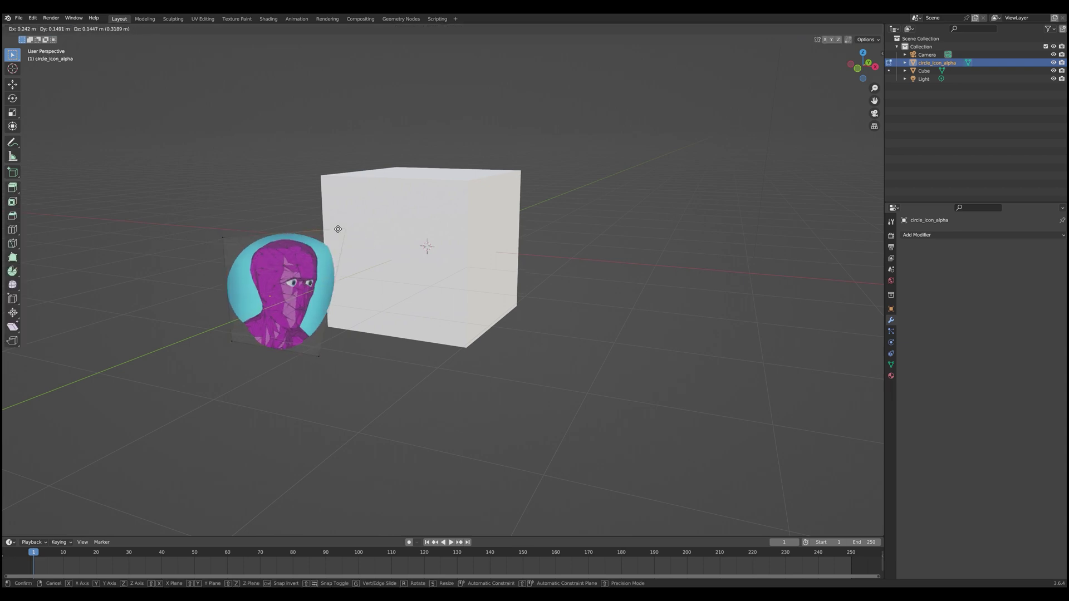
right_click(244, 230)
key("Tab")
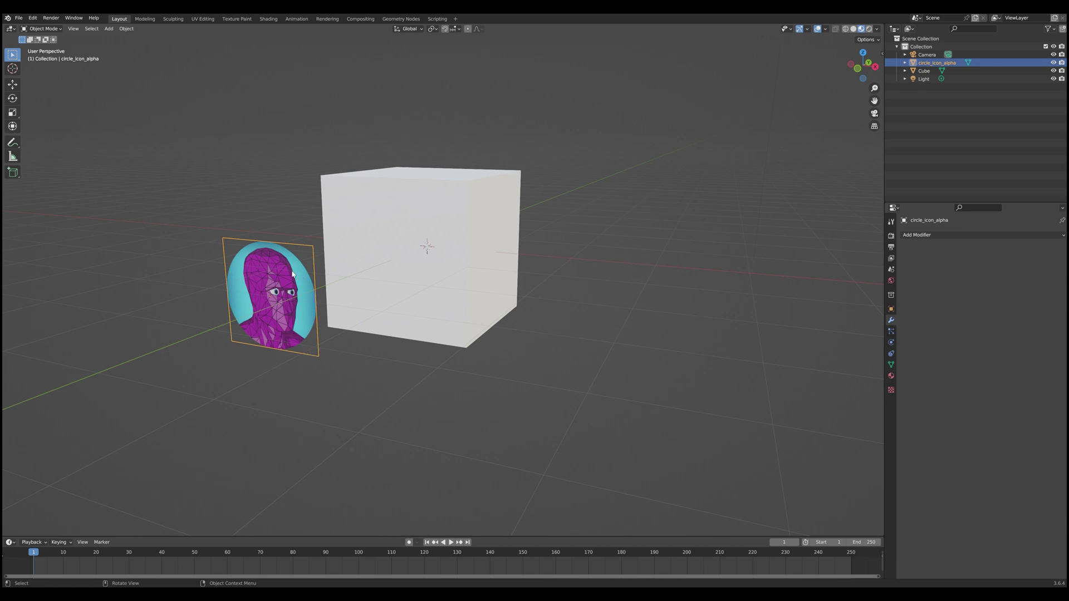
Step: Add a Subdivision Surface modifier to the plane and set it to Simple
left_click(924, 235)
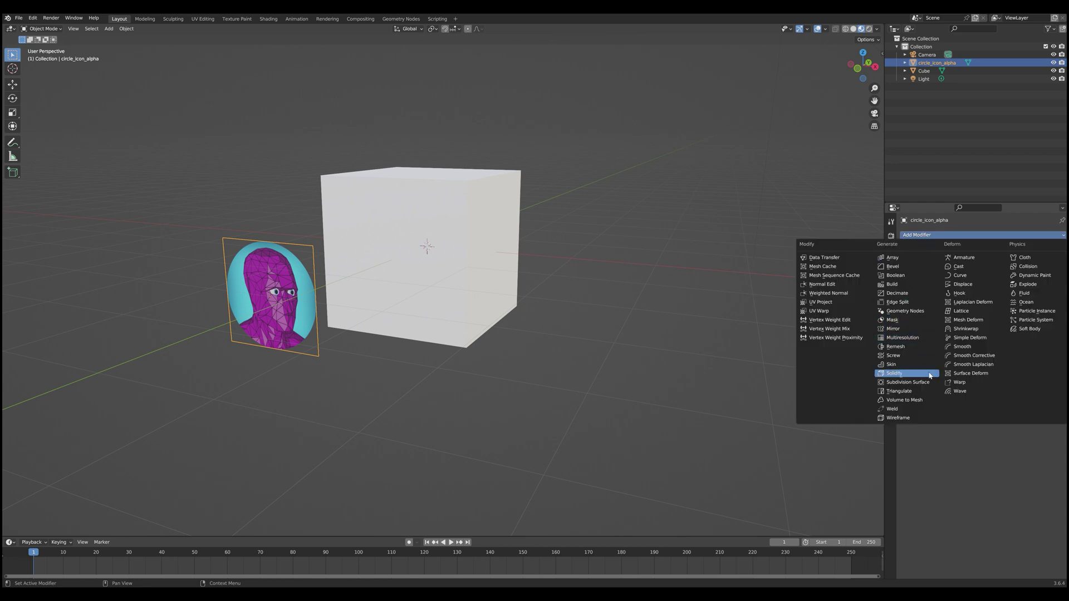
left_click(908, 381)
middle_click_drag(174, 349, 328, 318)
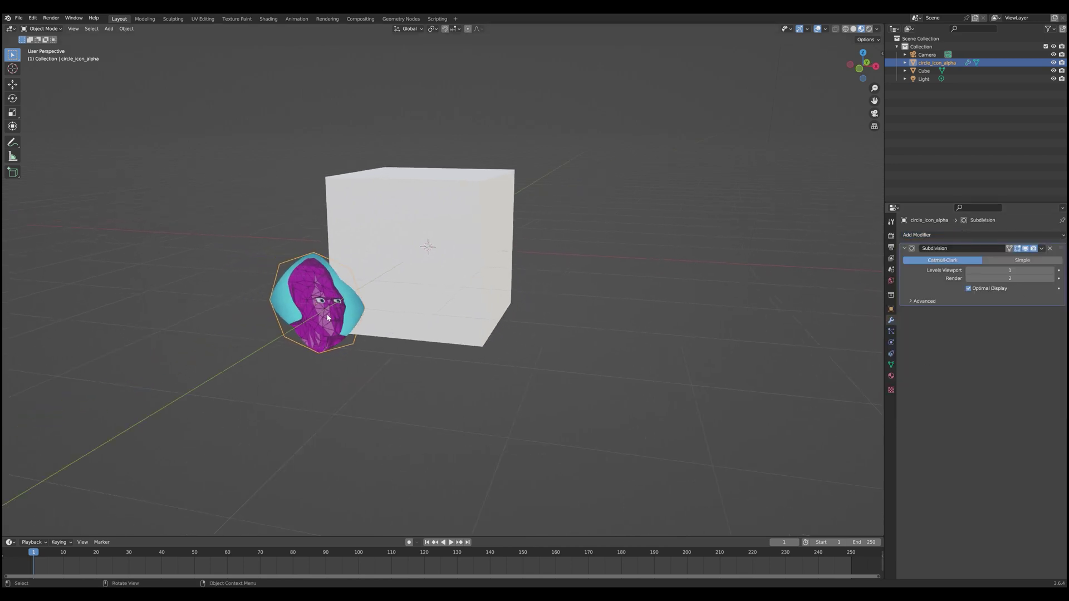
left_click(1007, 261)
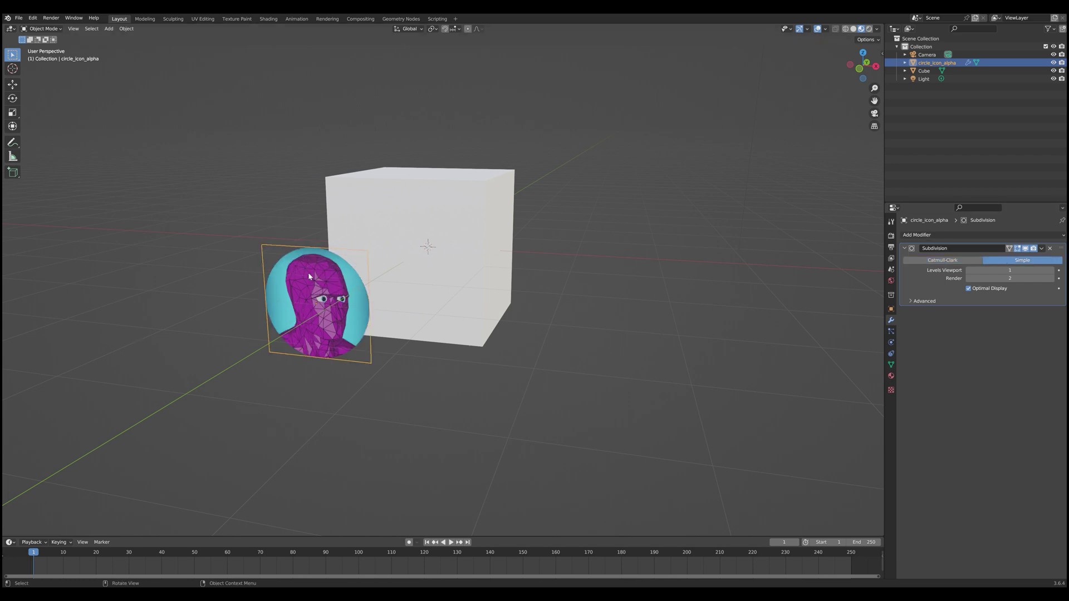
Step: Raise the viewport and render subdivision levels to 6
left_click_drag(1010, 270, 1054, 278)
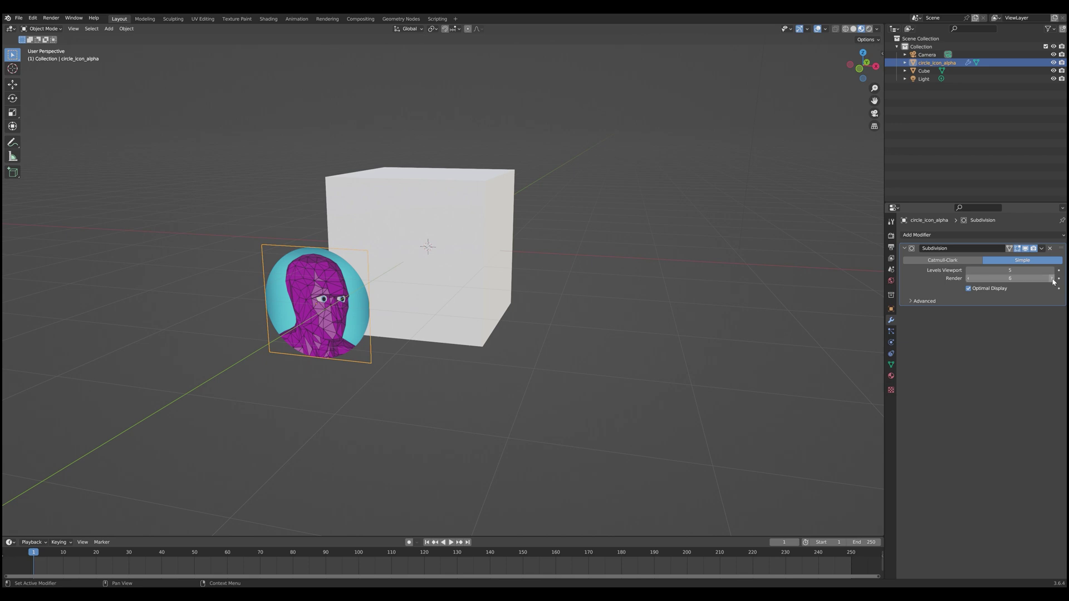
left_click(1054, 271)
middle_click_drag(582, 386, 574, 380)
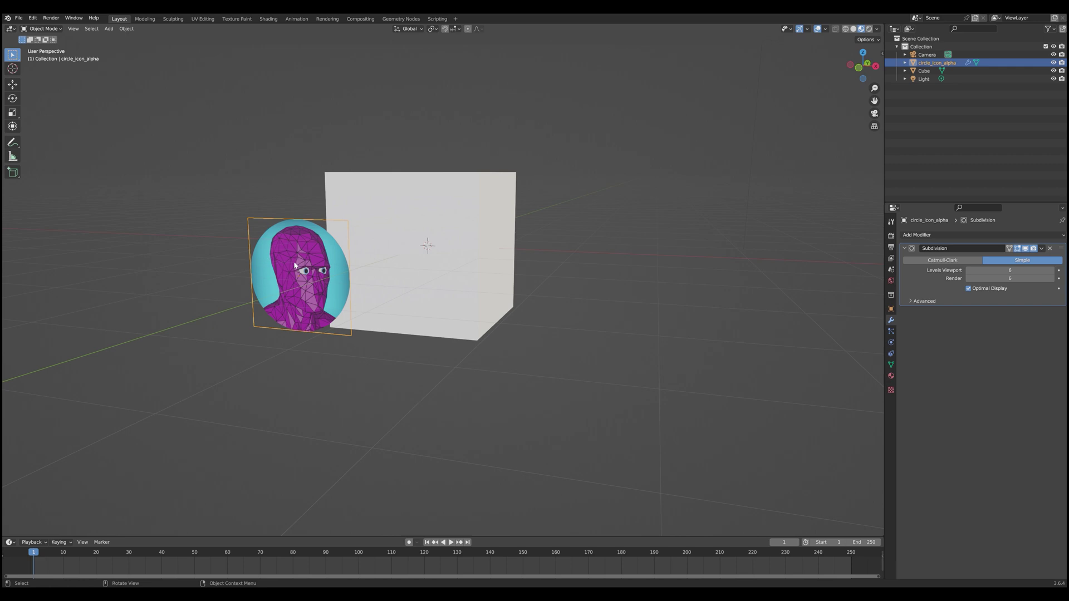
middle_click_drag(458, 303, 447, 309)
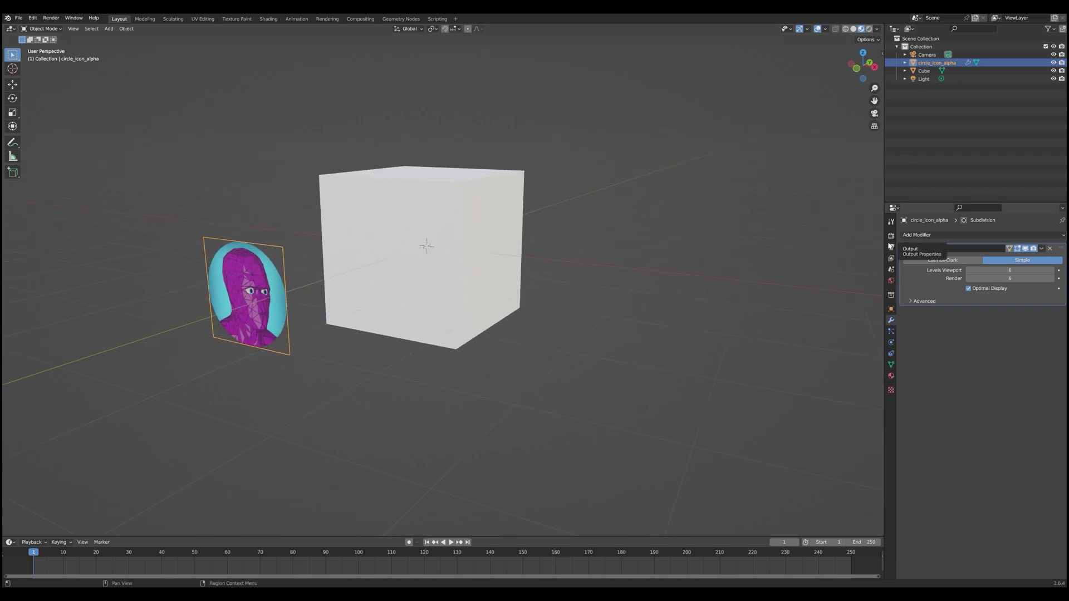
middle_click_drag(323, 303, 296, 306)
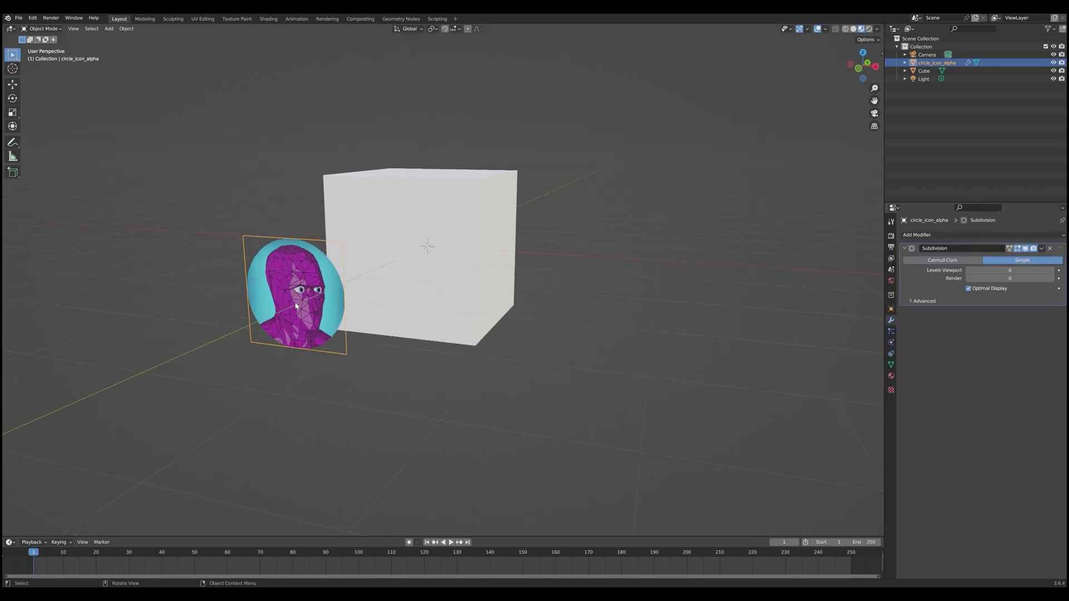
middle_click_drag(355, 308, 273, 297)
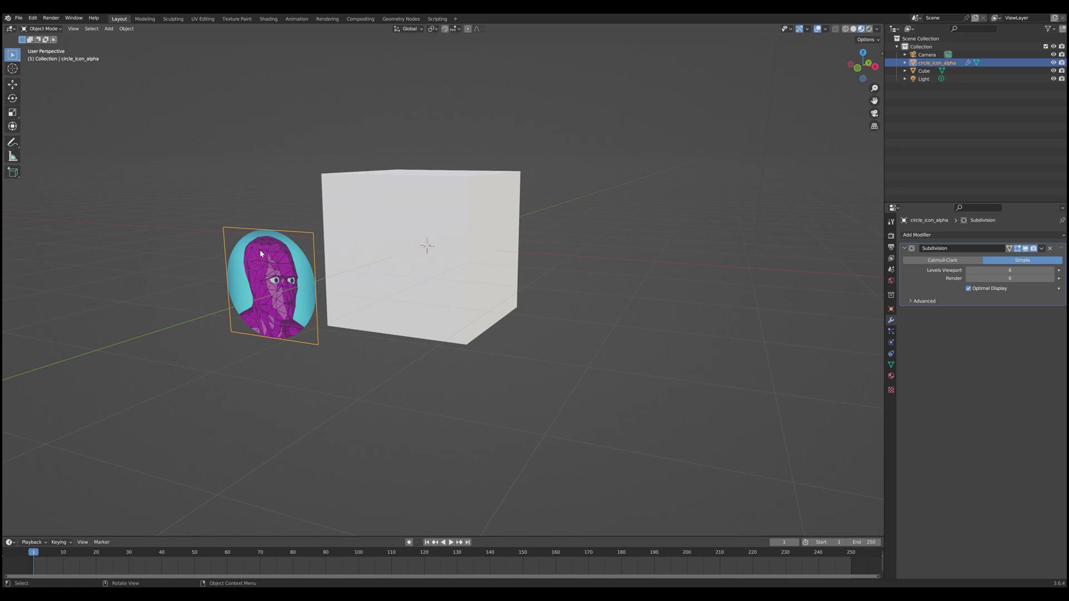
left_click(1024, 234)
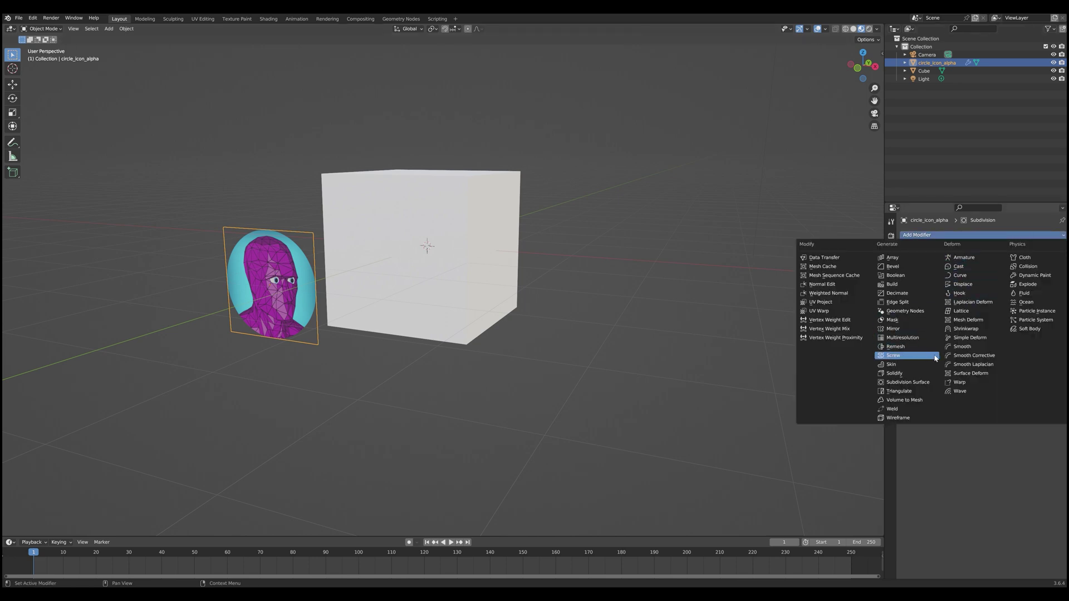
Step: Add a Shrinkwrap modifier targeting the Cube with a 0.003 m offset
left_click(965, 328)
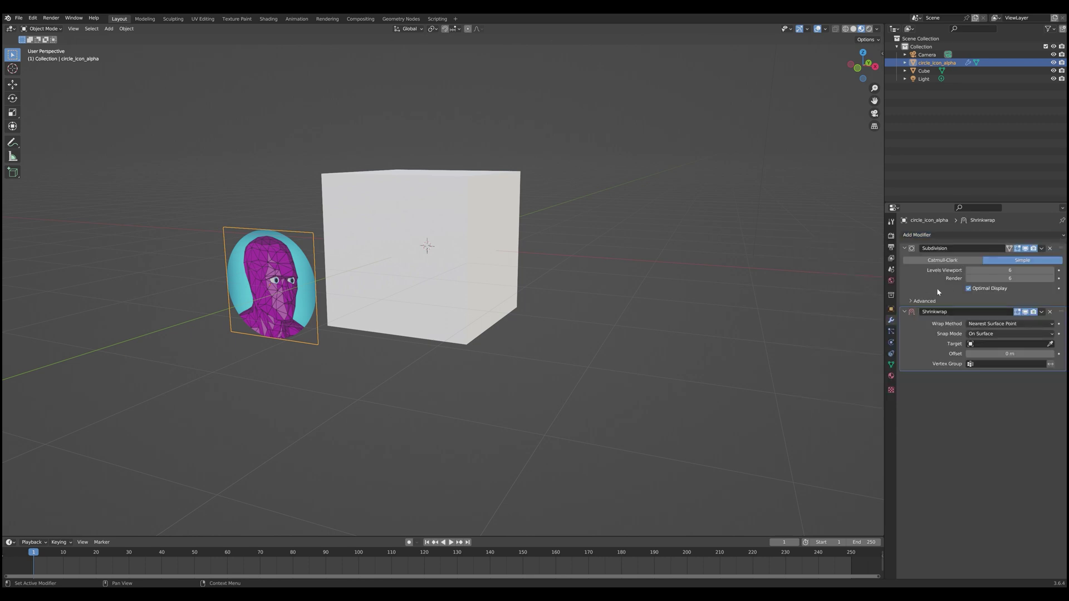
left_click(1050, 344)
left_click(457, 230)
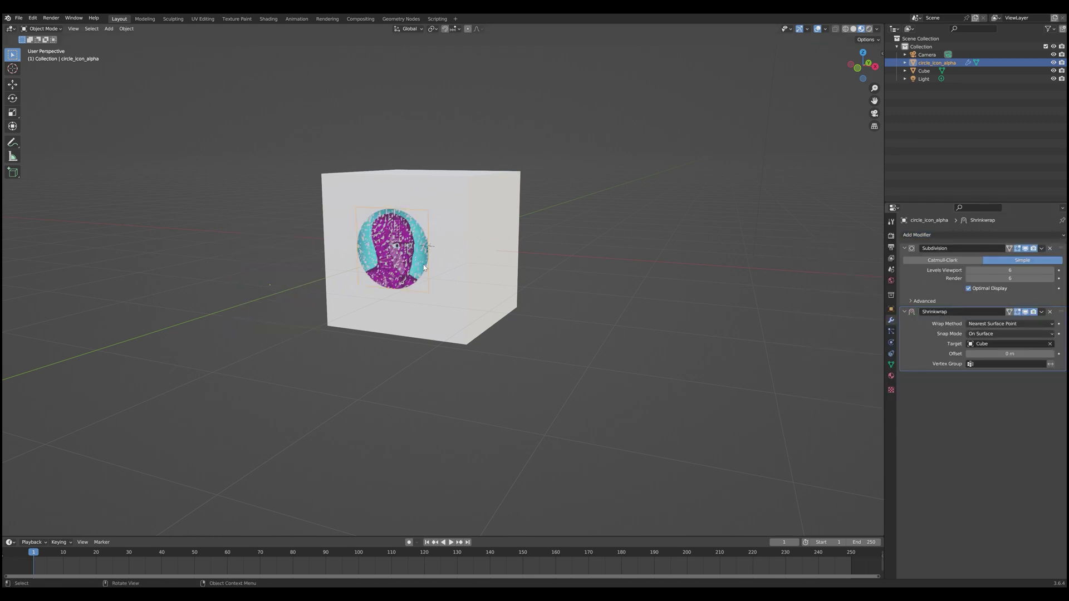
middle_click_drag(412, 248, 398, 214)
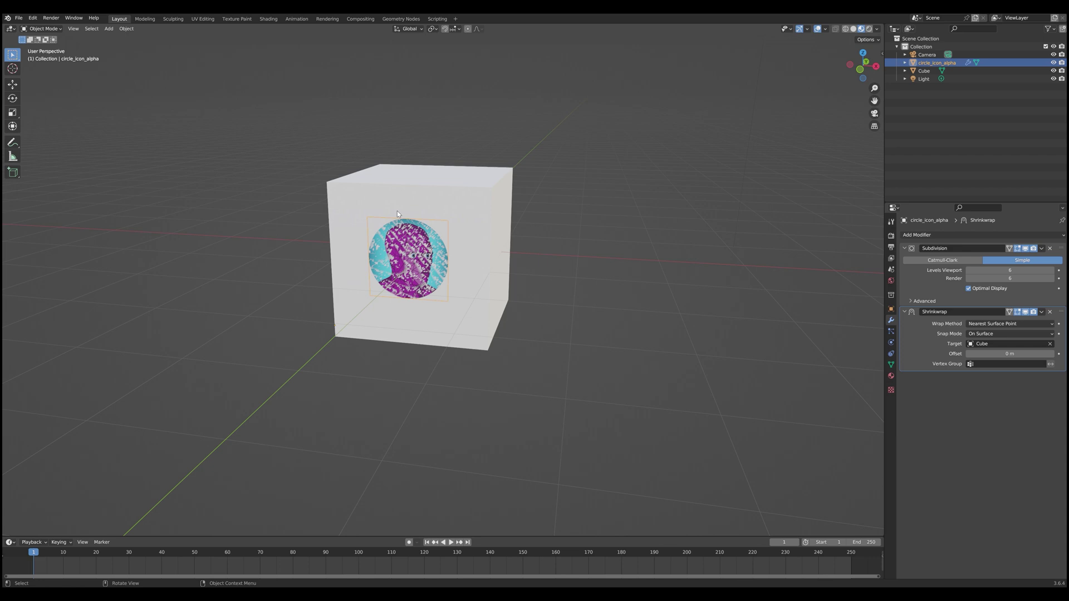
middle_click_drag(387, 298, 413, 305)
left_click(988, 355)
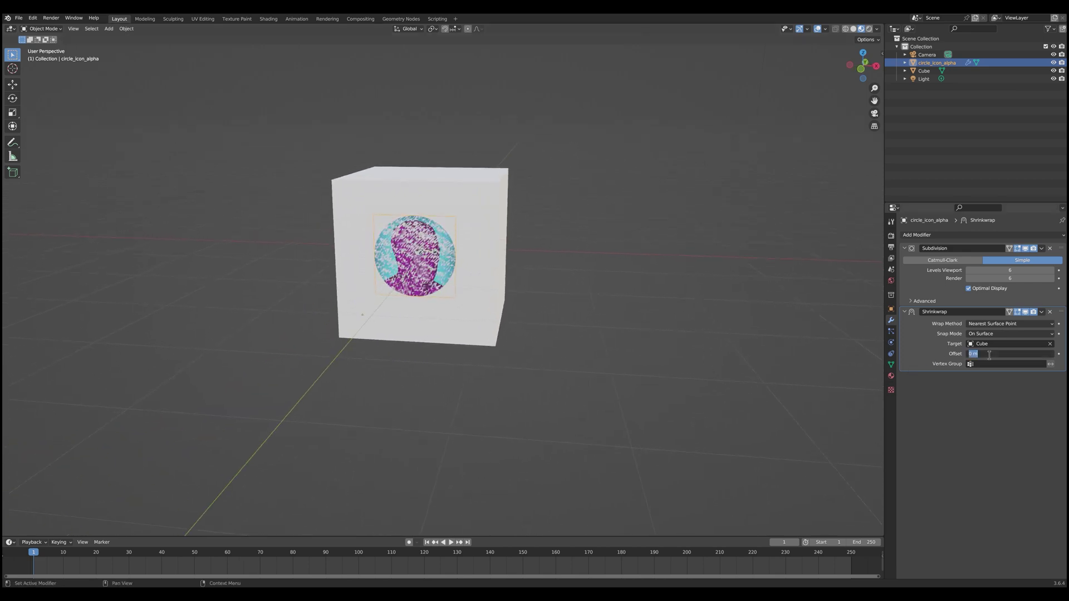
type(".003")
key("Return")
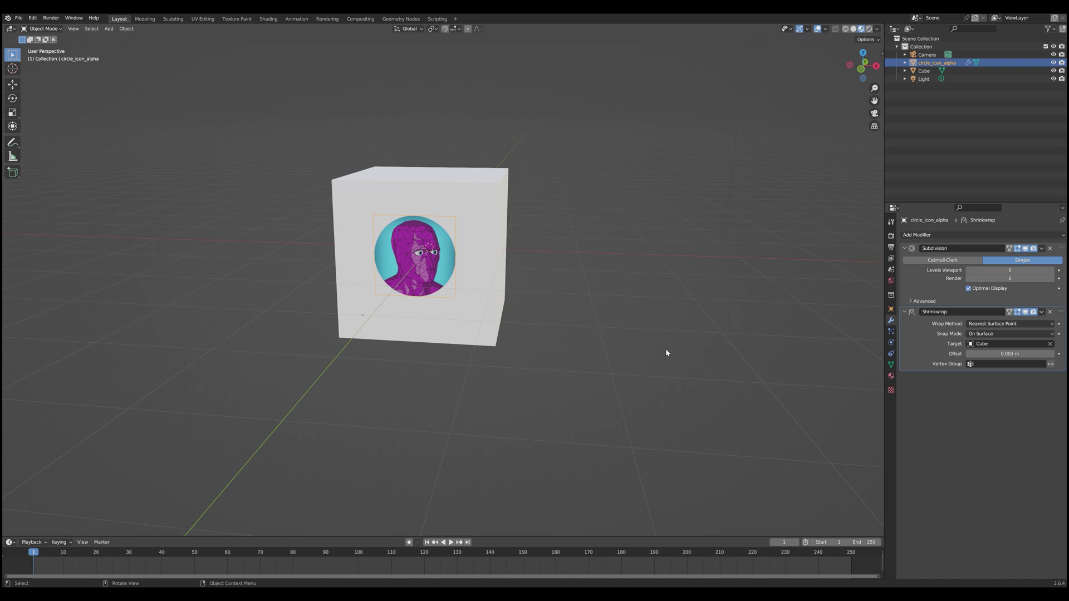
Step: Deselect the portrait plane, turn the decal face toward the view, and open the Shift+A add menu
middle_click_drag(507, 355, 570, 339)
left_click(554, 271)
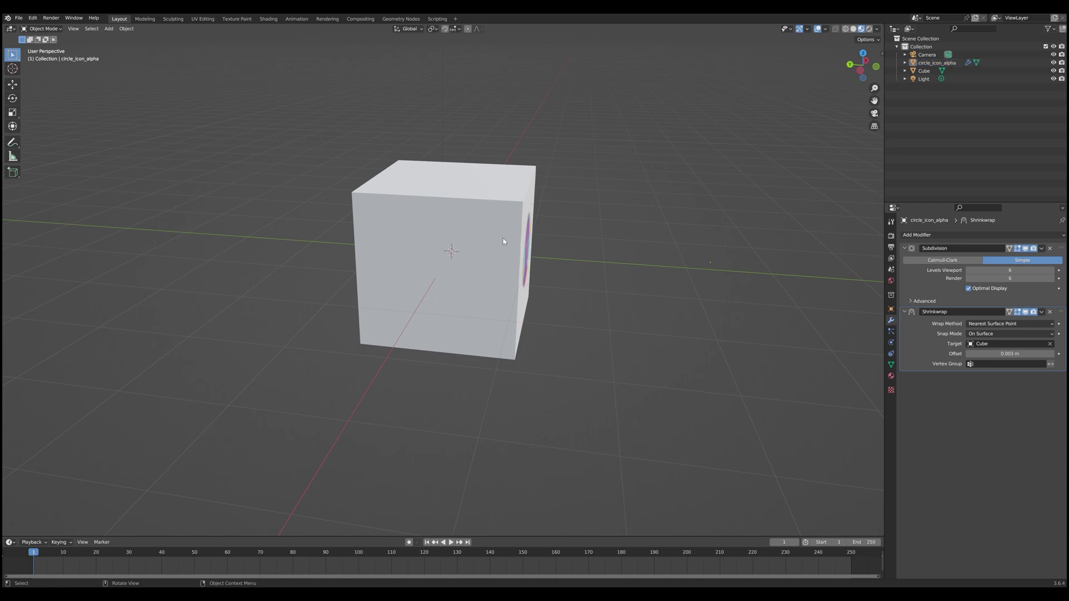
middle_click_drag(638, 364, 540, 357)
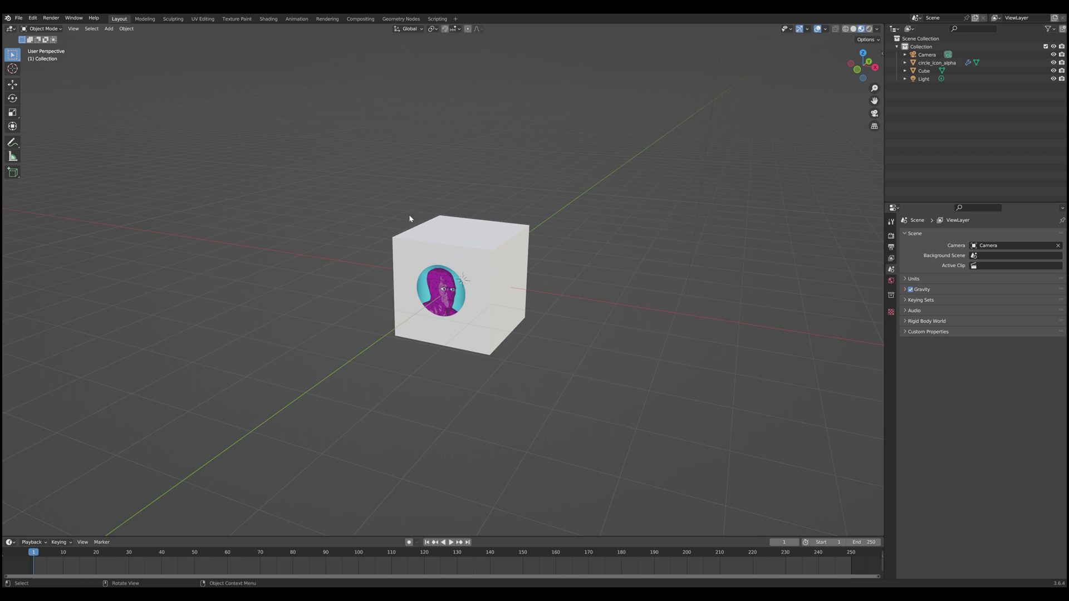
middle_click_drag(458, 400, 464, 370)
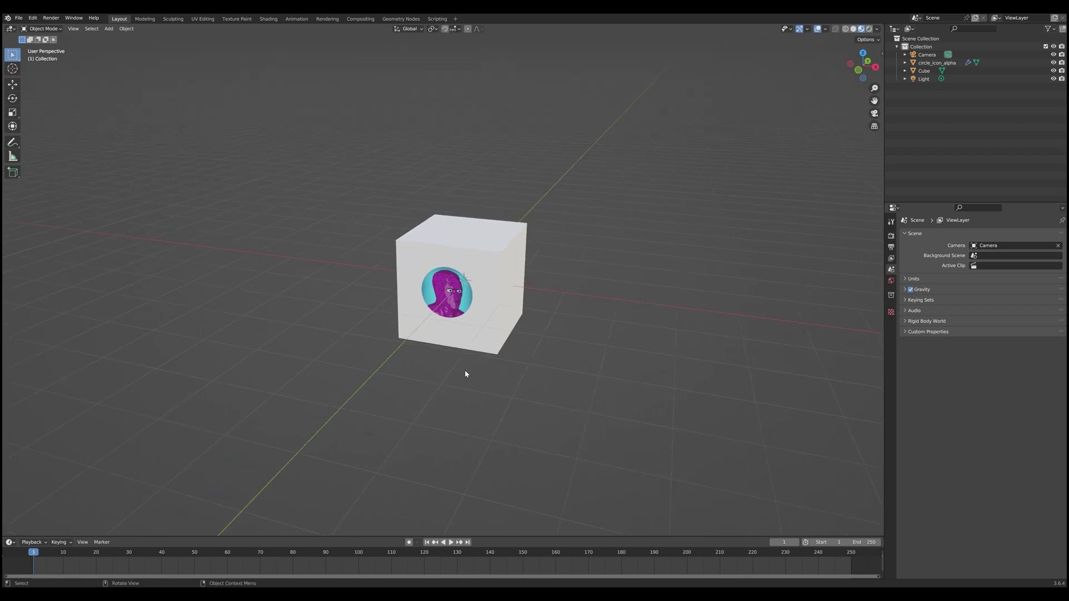
key("shift+a")
Step: Add a cylinder and move it along X beside the cube
mouse_move(478, 371)
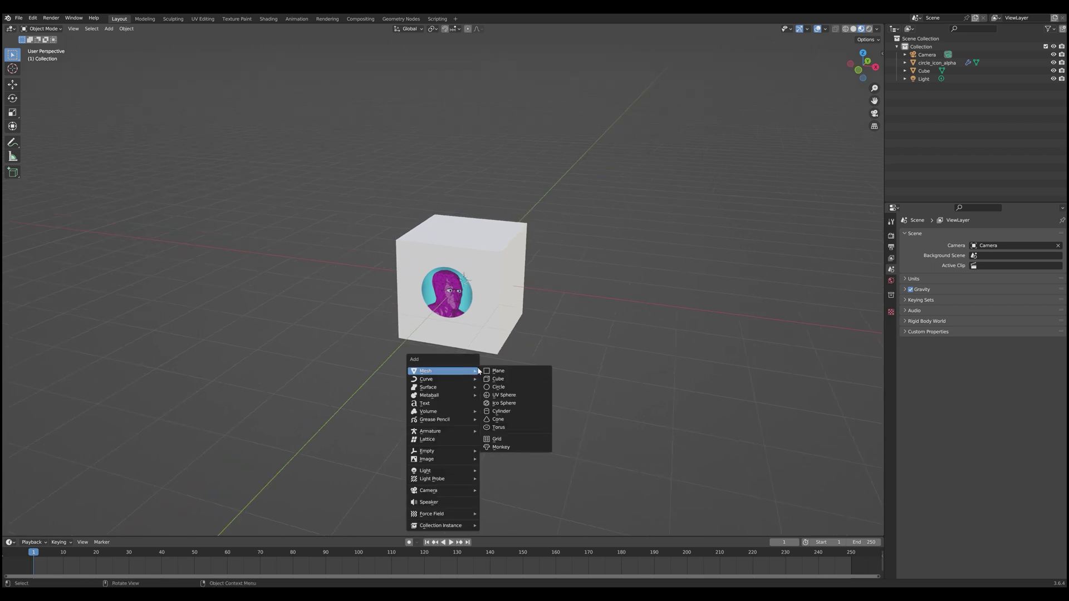
left_click(501, 411)
key("g")
key("x")
left_click(750, 385)
Step: Duplicate the portrait plane, clear the copy's Cube wrap target, and drag it toward the cylinder
left_click(451, 295)
middle_click_drag(462, 312, 488, 342)
key("shift+d")
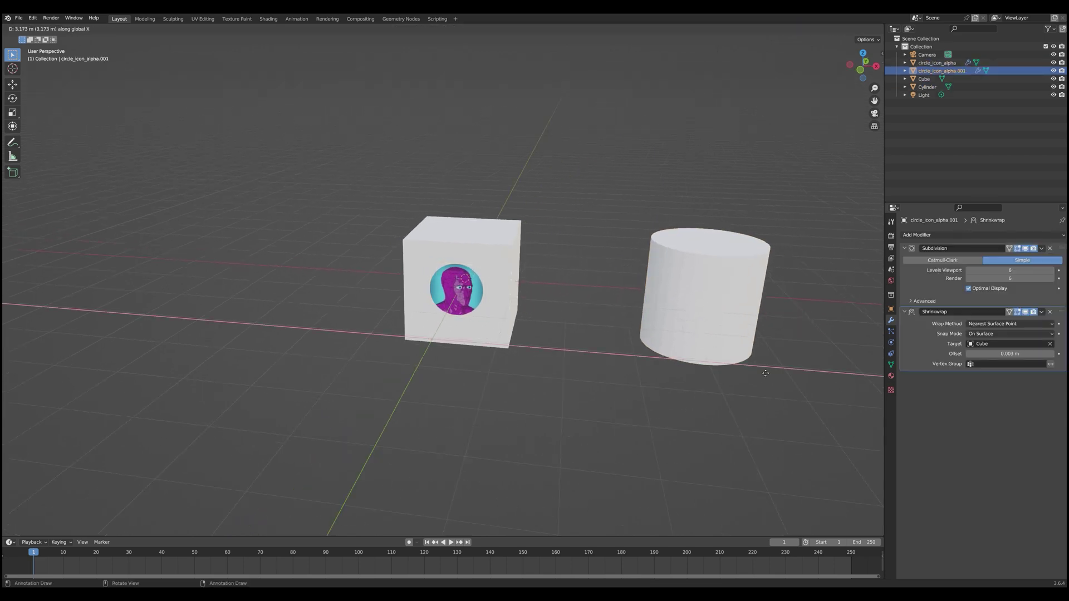
key("Escape")
left_click(1049, 344)
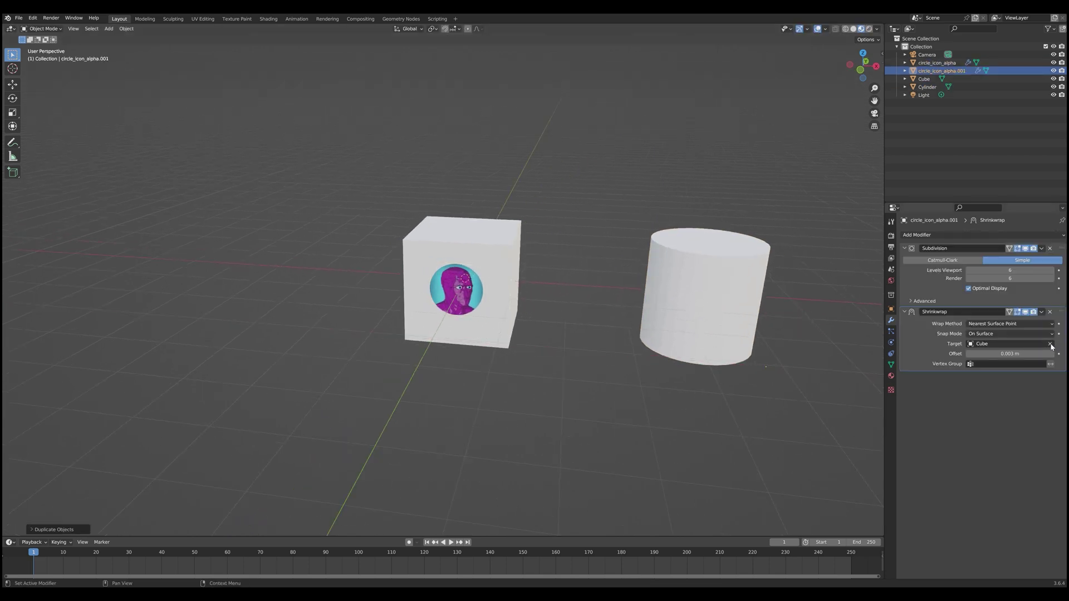
left_click_drag(456, 290, 757, 365)
Step: Slide the copy along X to sit next to the cylinder
middle_click_drag(757, 365, 747, 350)
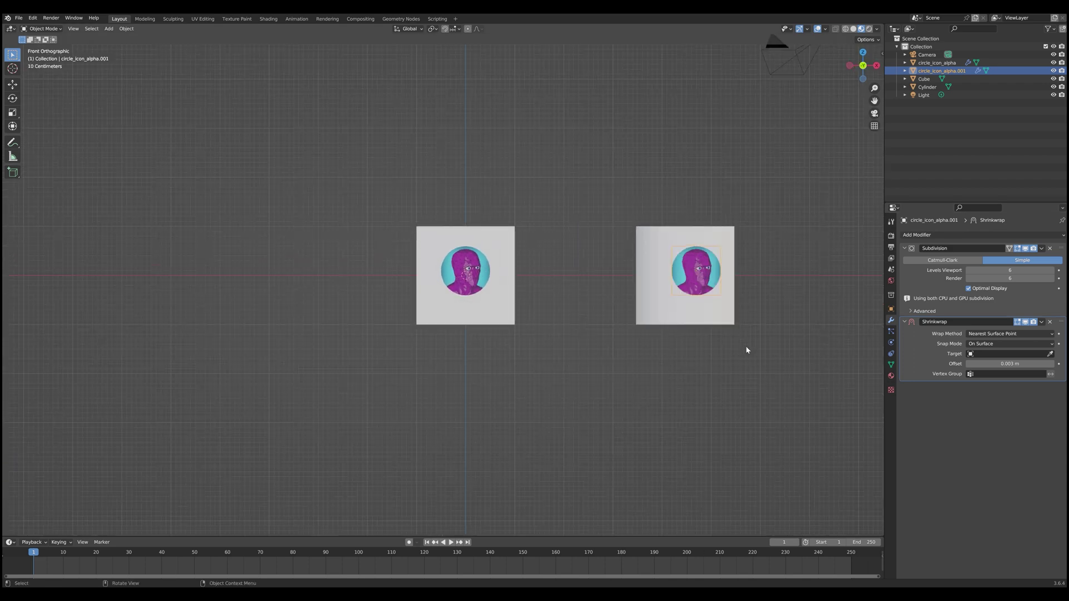
key("g")
key("x")
left_click(724, 297)
middle_click_drag(726, 296, 406, 354, "shift")
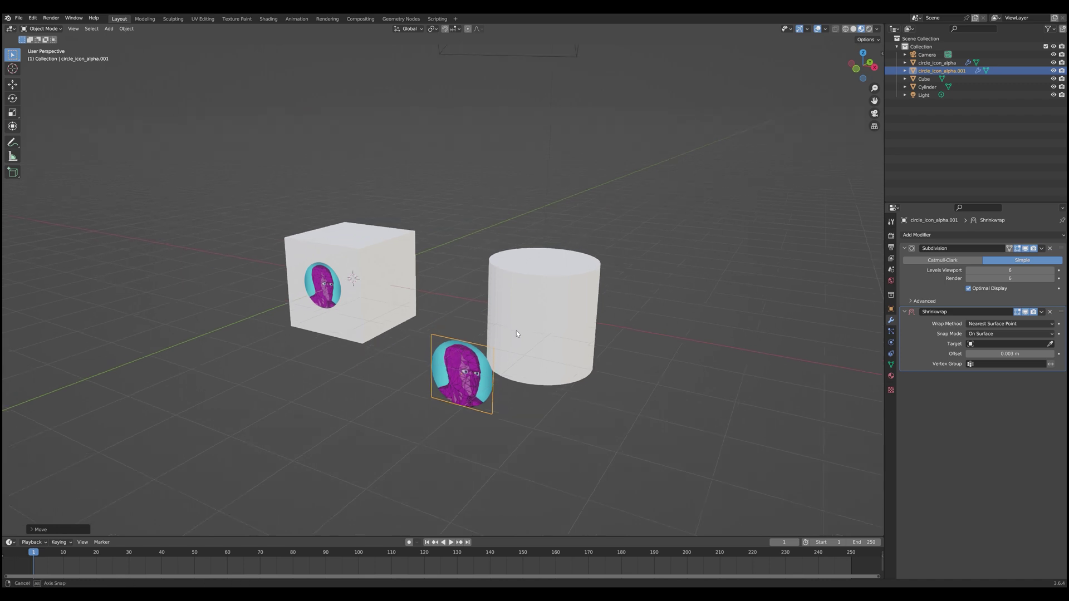
middle_click_drag(513, 326, 560, 349)
left_click(1050, 343)
Step: Set the Cylinder as the copy's Shrinkwrap target and inspect the resulting sliver decal
left_click(569, 286)
middle_click_drag(648, 372, 580, 242)
scroll(625, 346, "up", 4)
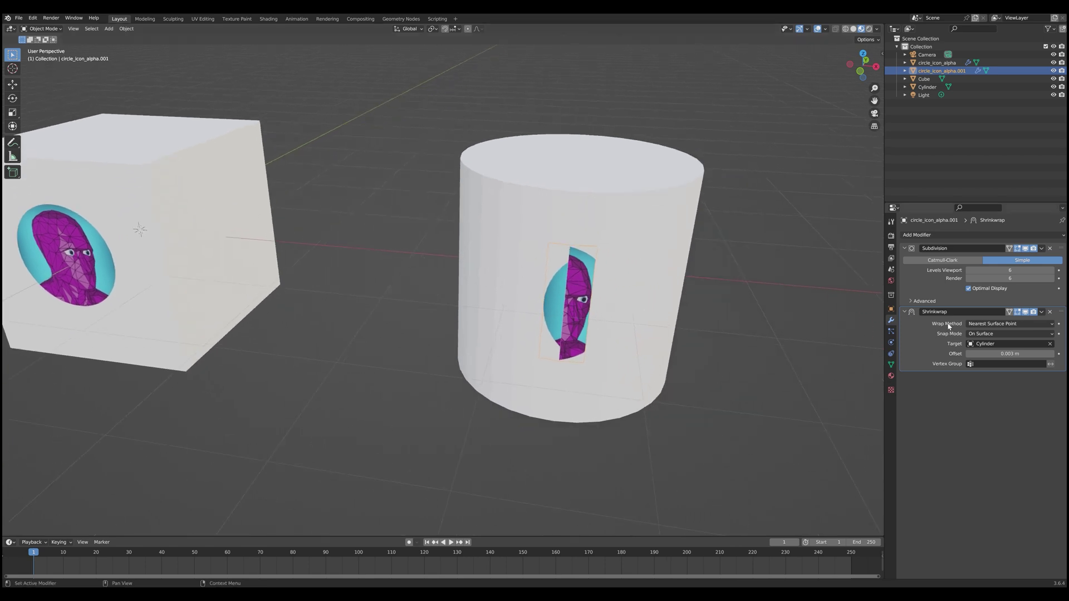
scroll(612, 262, "down", 4)
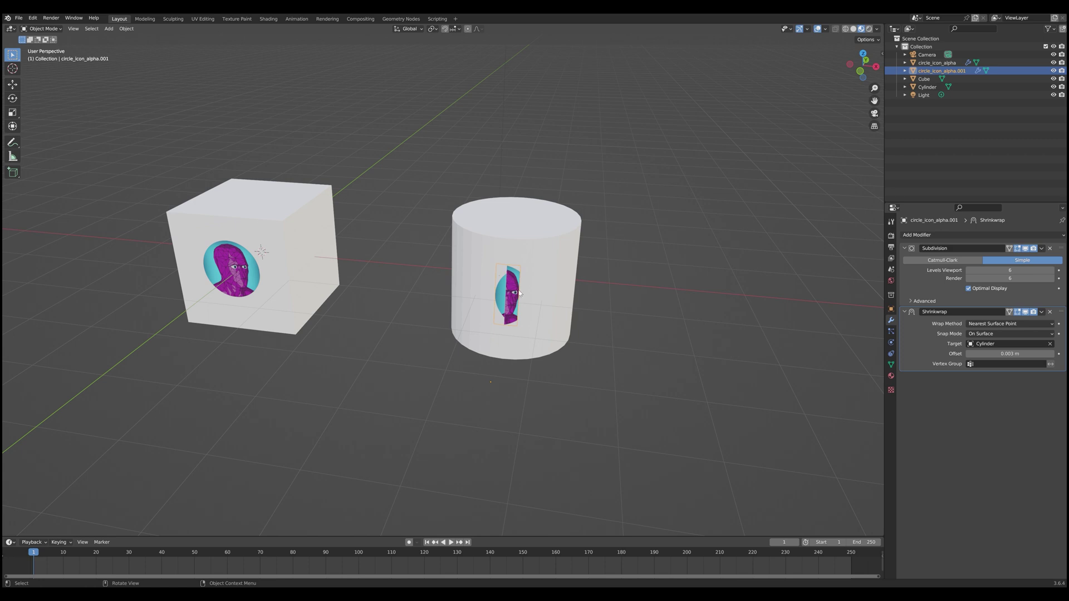
scroll(564, 278, "up", 4)
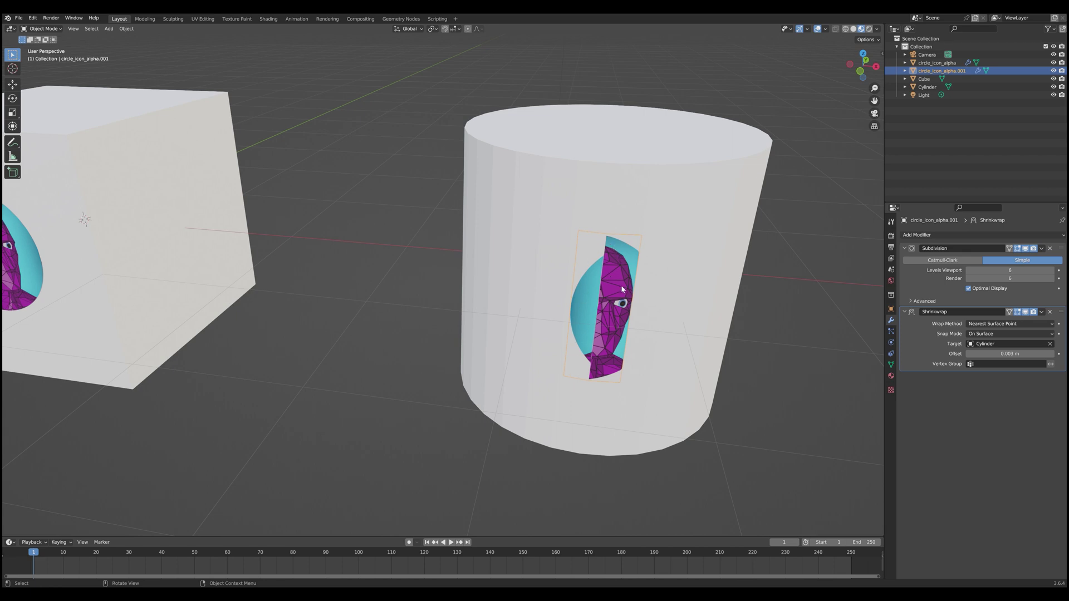
scroll(621, 288, "down", 4)
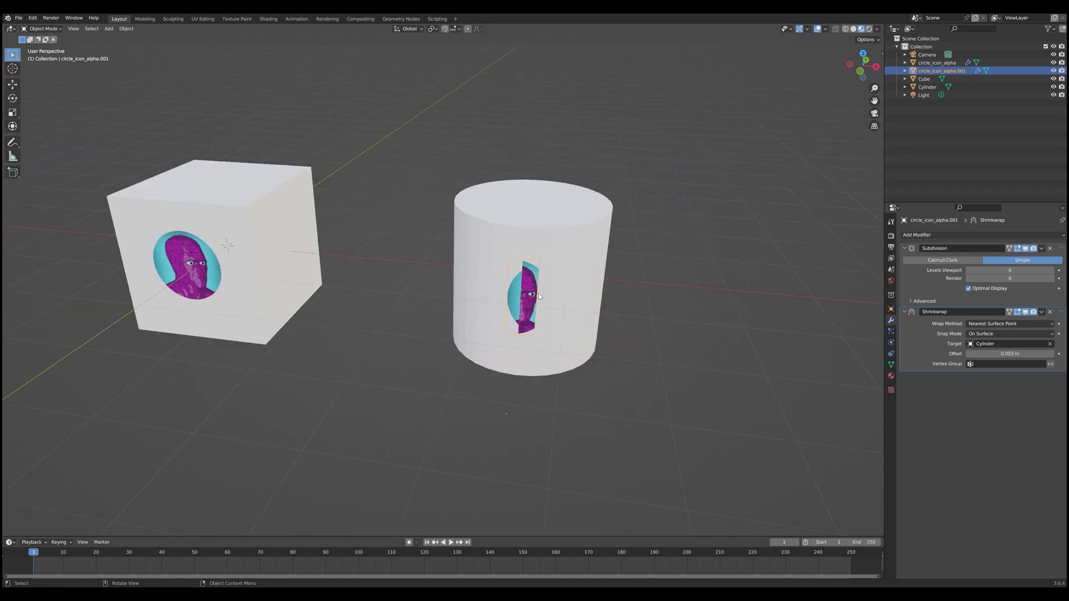
Step: Switch the Shrinkwrap wrap method to Project with the Negative direction enabled
left_click(984, 325)
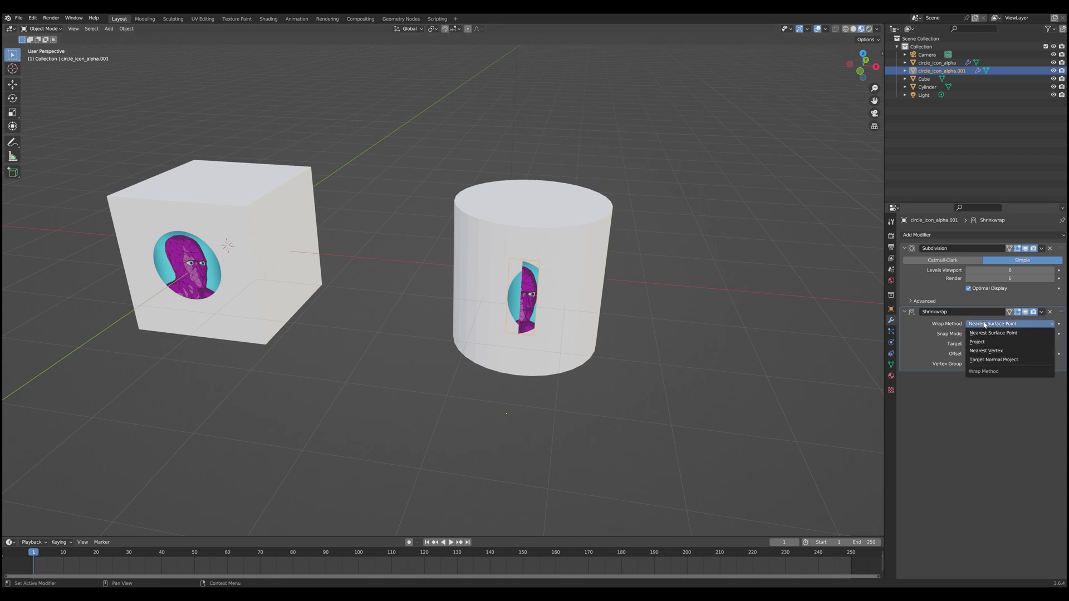
left_click(977, 341)
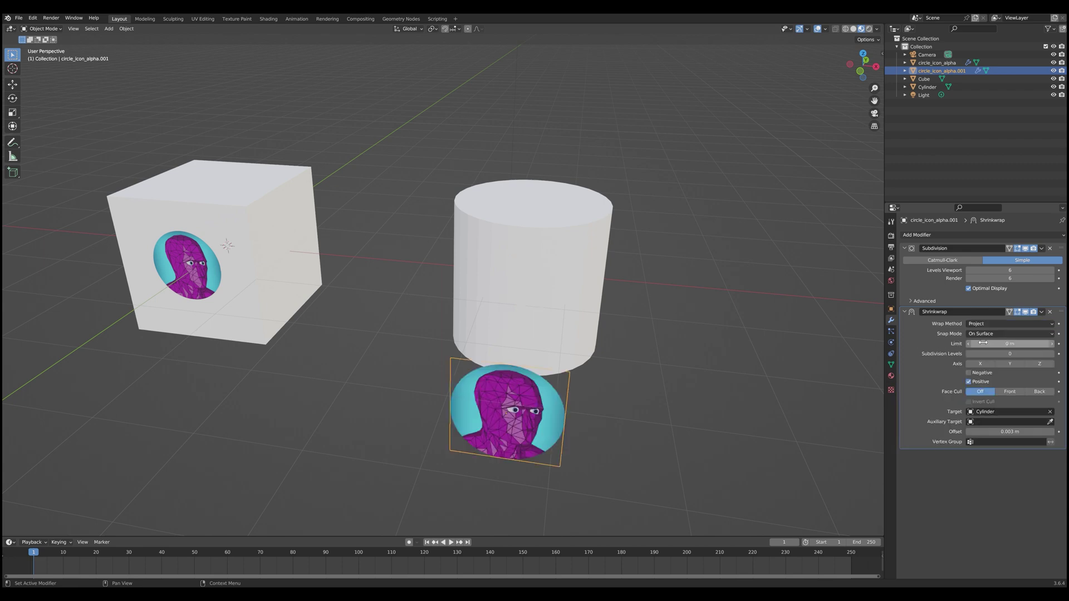
middle_click_drag(602, 401, 508, 360)
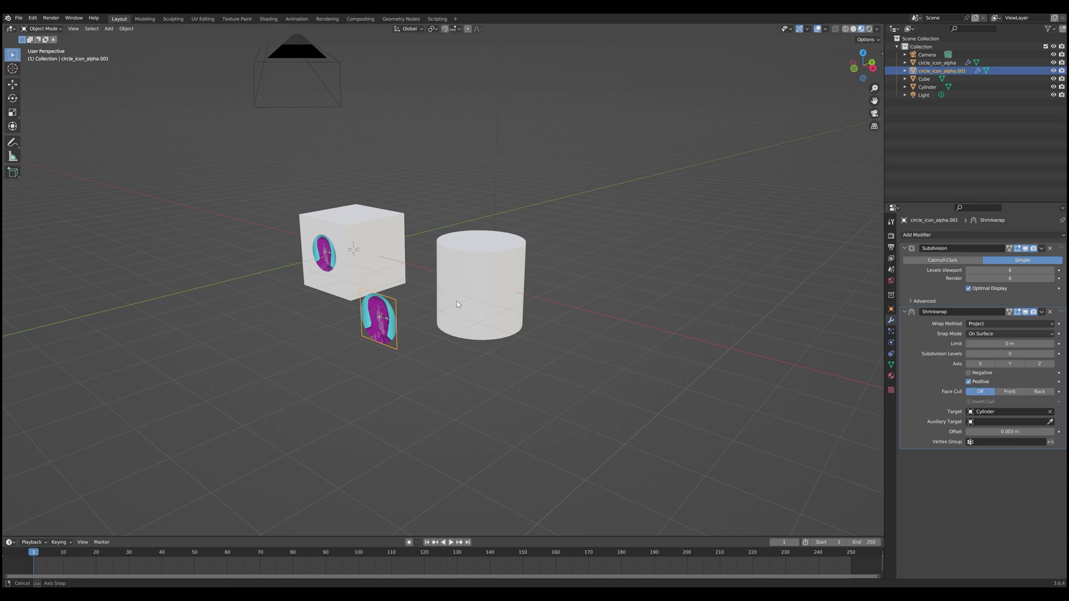
middle_click_drag(457, 302, 351, 318)
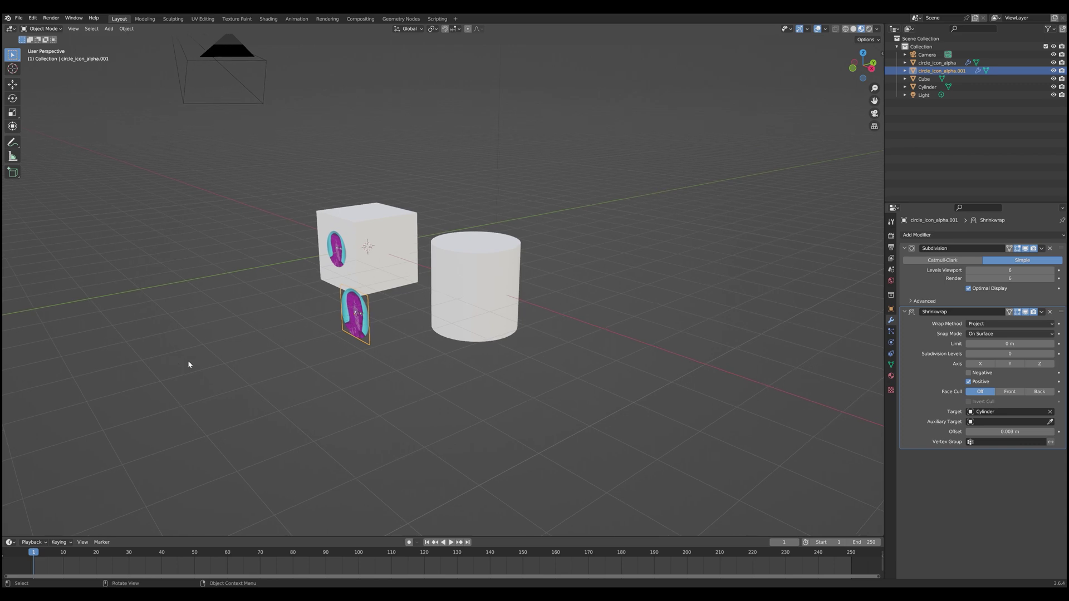
left_click(969, 373)
middle_click_drag(524, 328, 635, 312)
scroll(584, 307, "up", 4)
Step: Slide the decal to a new spot on the cylinder's curved side
key("g")
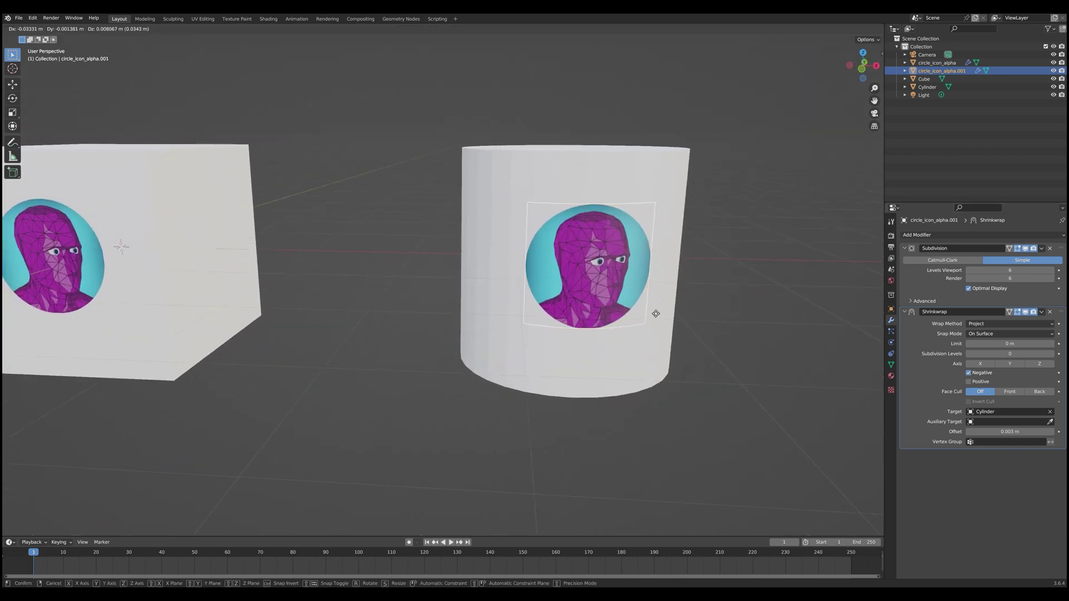
left_click(641, 261)
middle_click_drag(615, 346, 680, 353)
middle_click_drag(551, 323, 646, 303)
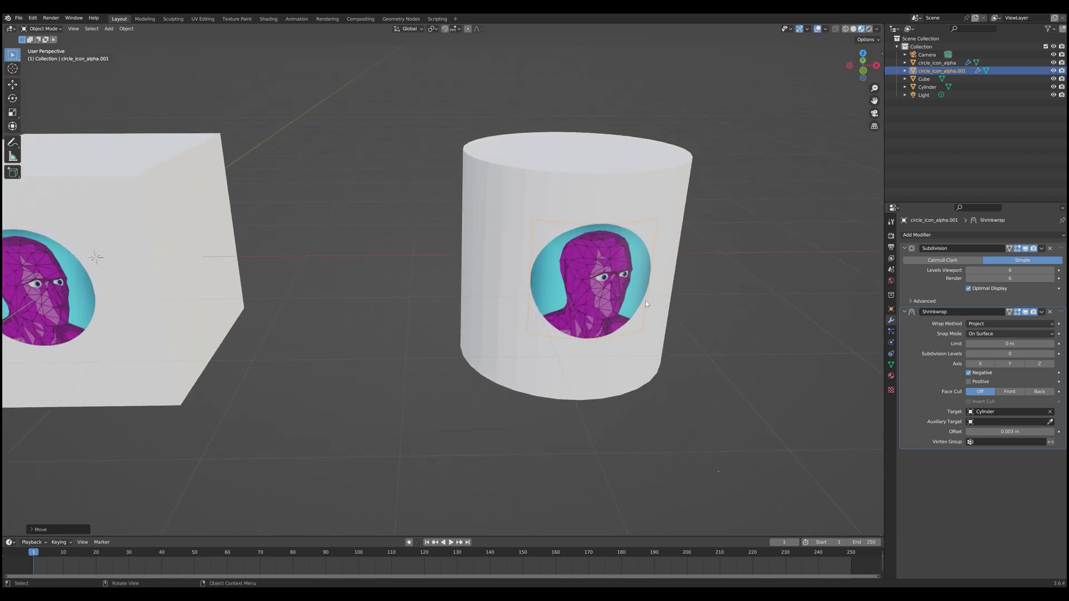
key("g")
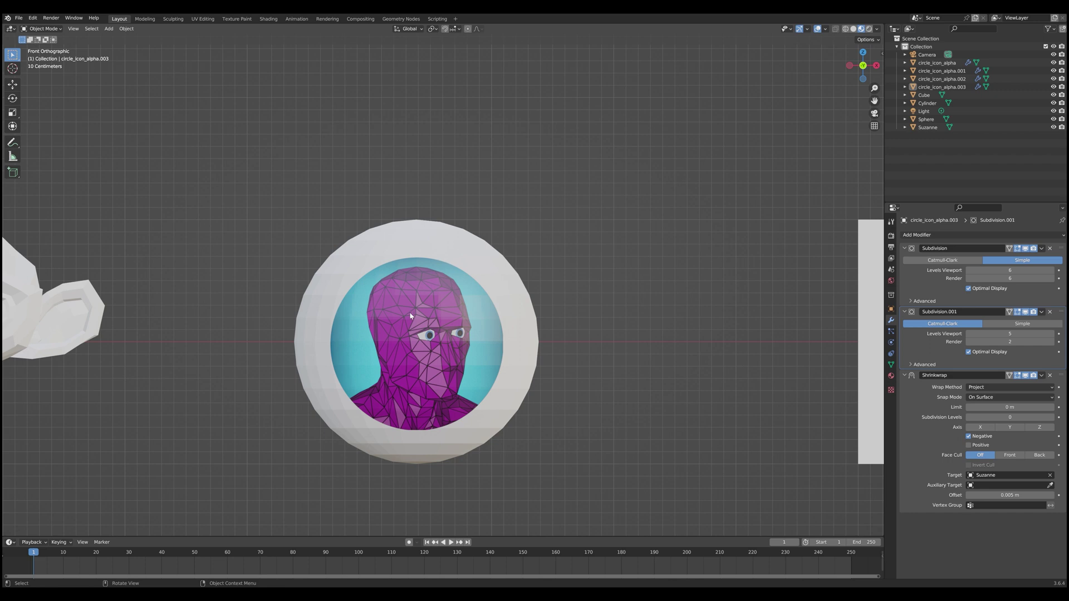
Step: Inspect the sphere and Suzanne decals in front orthographic view, orbiting around Suzanne
middle_click_drag(569, 209, 535, 199)
key("KP_1")
scroll(233, 305, "down", 3)
middle_click_drag(233, 305, 684, 288, "shift")
scroll(541, 344, "up", 4)
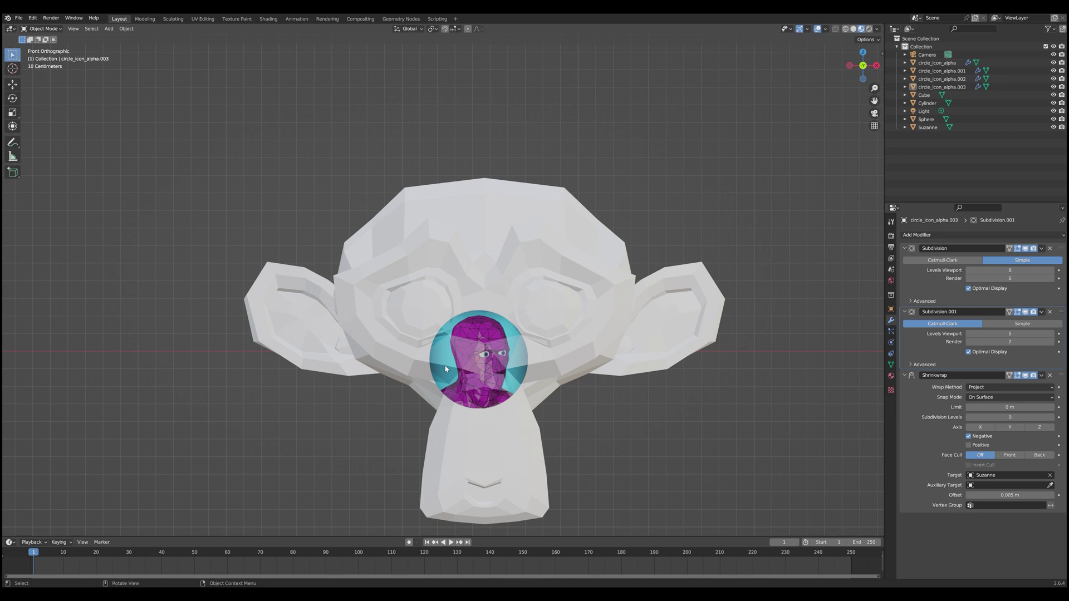
middle_click_drag(461, 356, 437, 329)
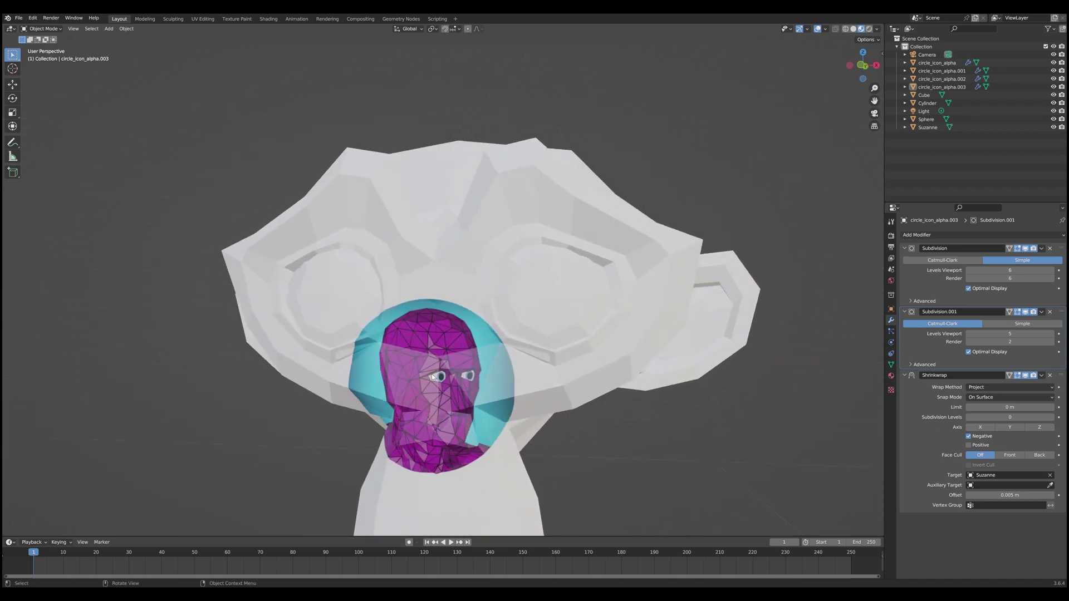
scroll(423, 377, "down", 4)
mouse_move(422, 376)
middle_mouse_down()
mouse_move(490, 369)
mouse_move(390, 362)
mouse_move(429, 378)
middle_mouse_up()
key("KP_1")
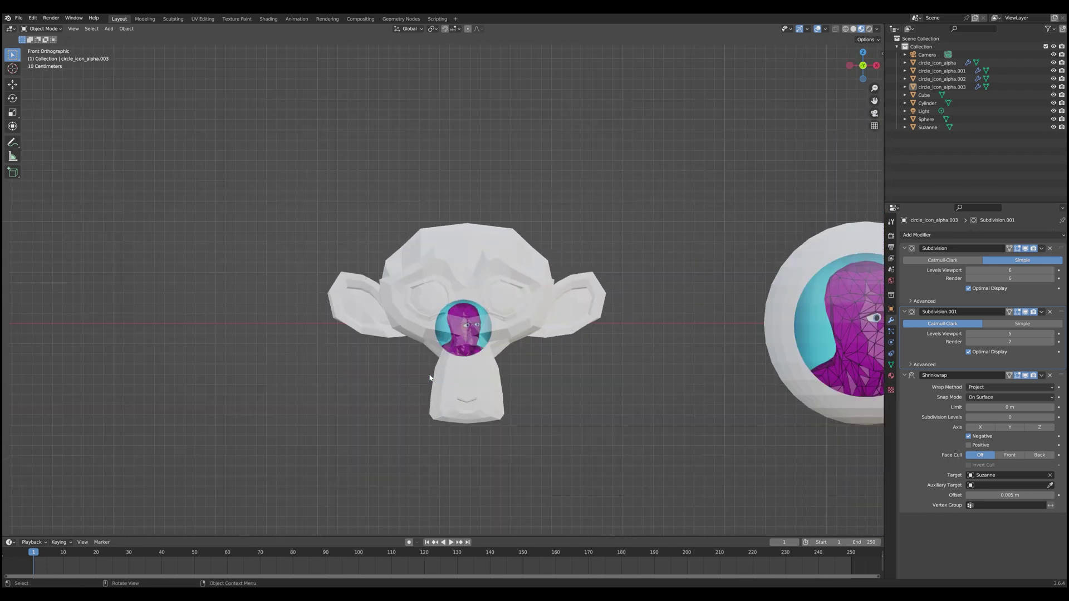